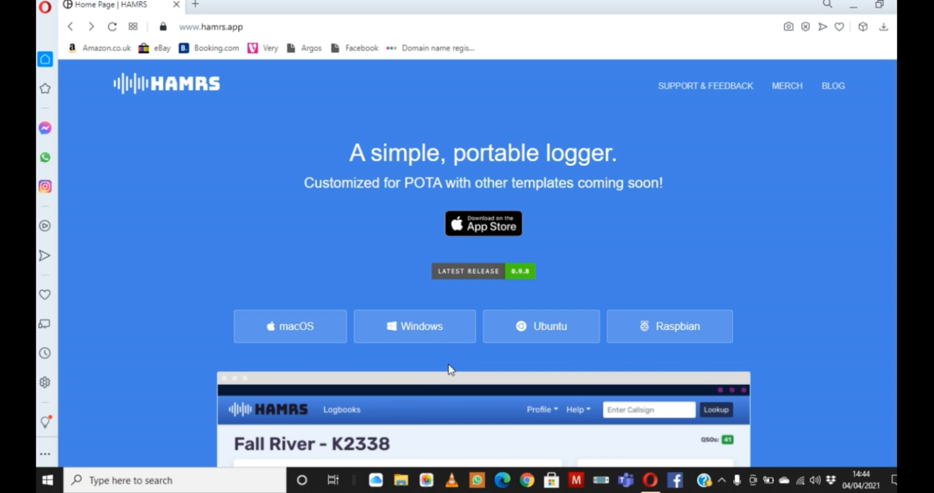
Step: Download the Windows installer for HAMRS 0.9.8 and save it in the Downloads folder
click(434, 334)
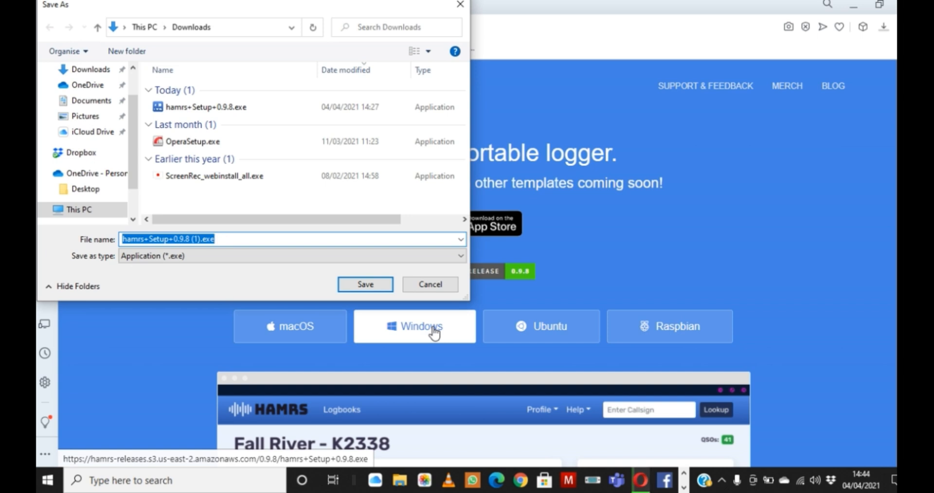
click(363, 284)
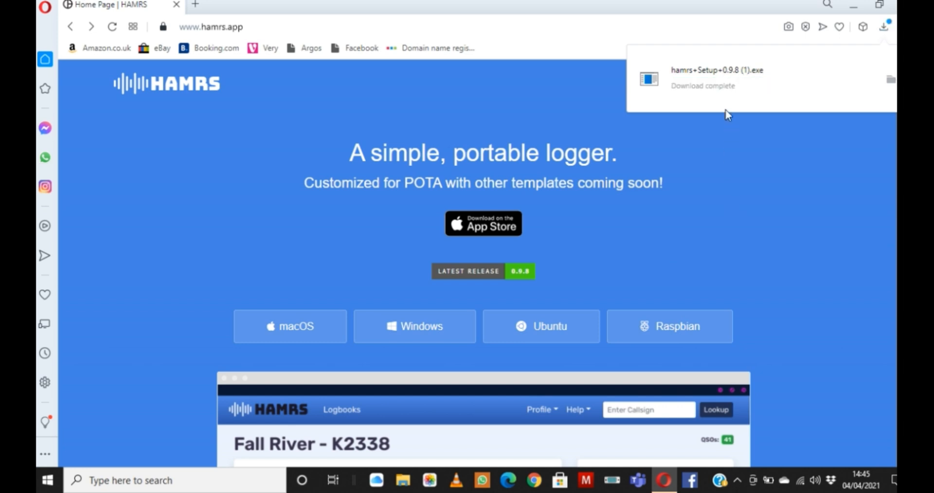
Step: Run the downloaded HAMRS installer, allowing it through the SmartScreen protection, with the browser window minimised
click(721, 69)
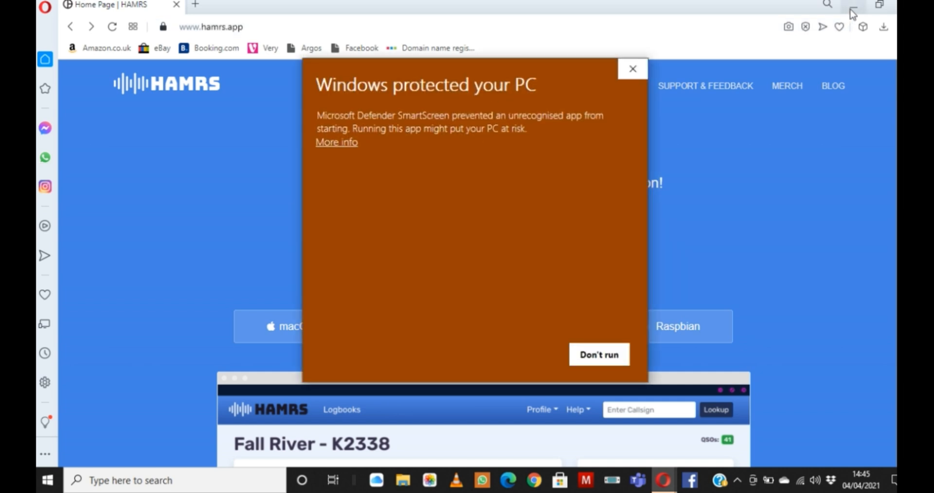
click(853, 11)
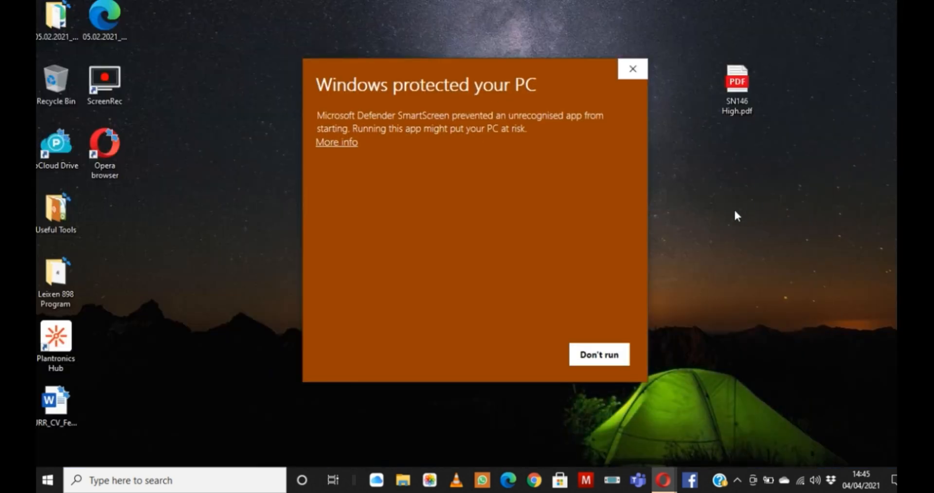
click(346, 144)
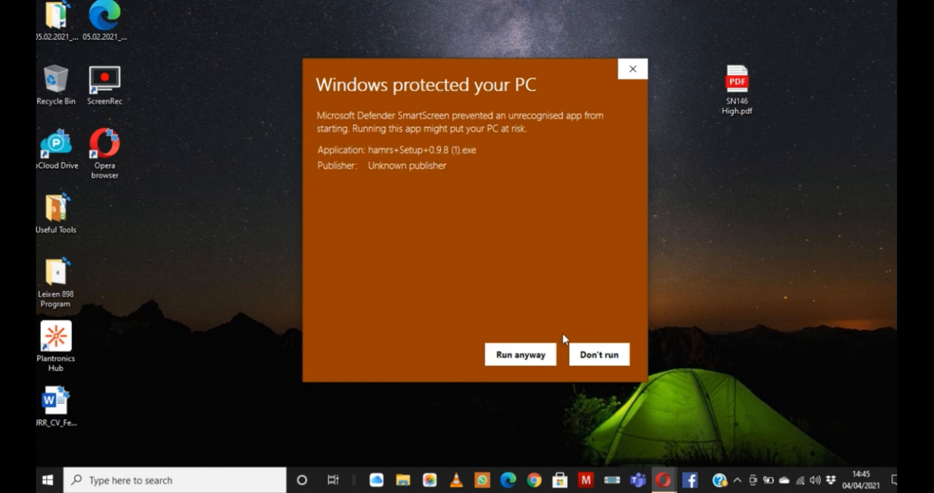
click(520, 356)
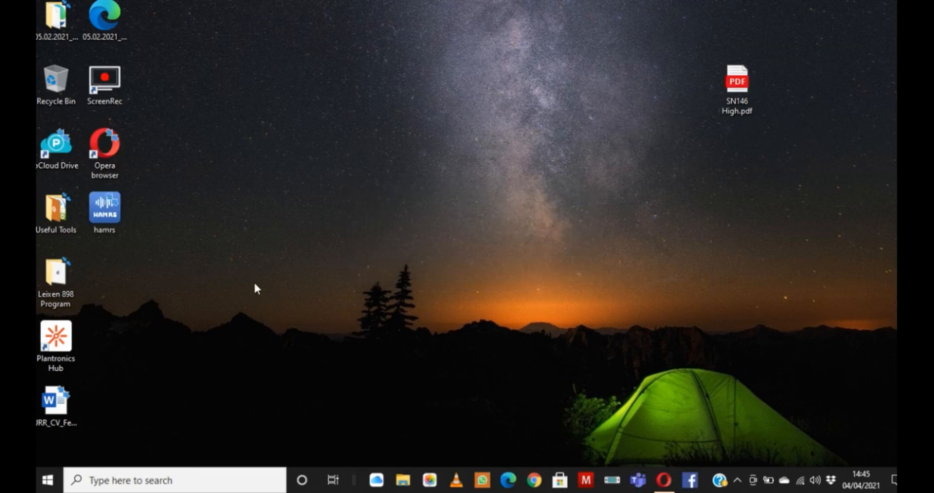
Step: Open the newly installed HAMRS application and save the current profile with English as its language
double_click(112, 218)
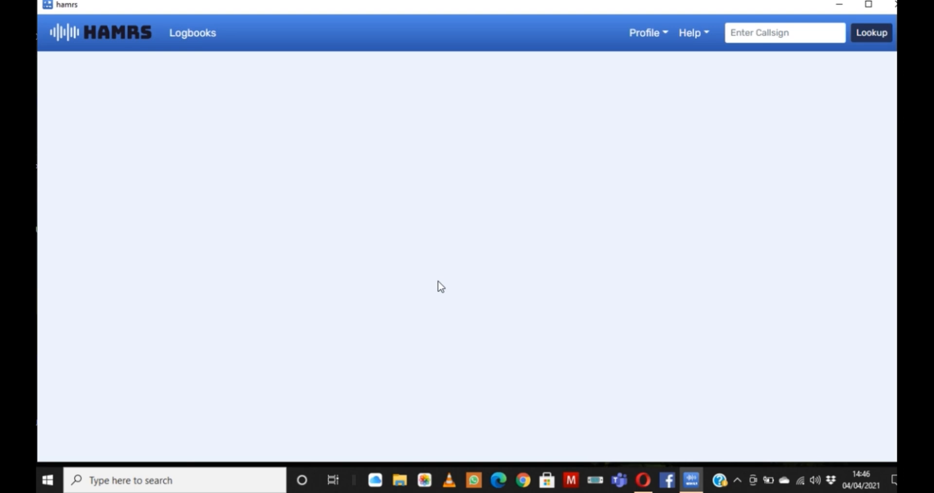
click(659, 39)
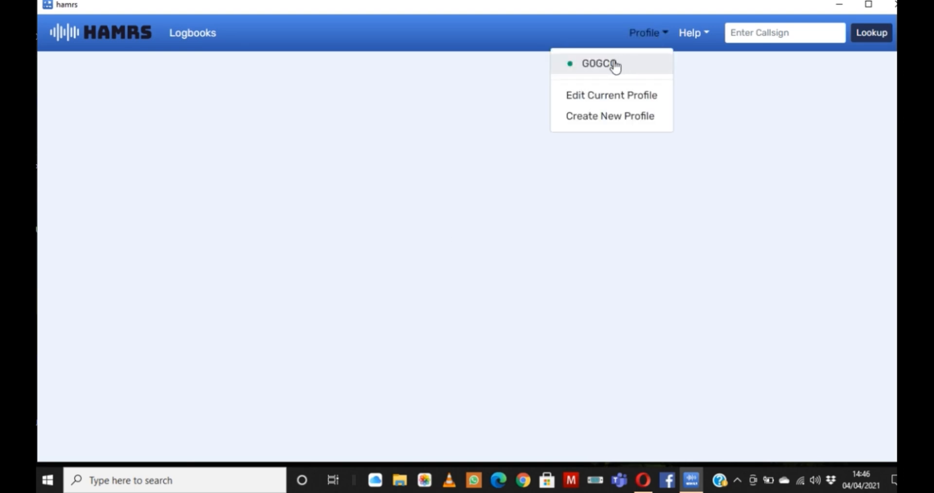
click(614, 97)
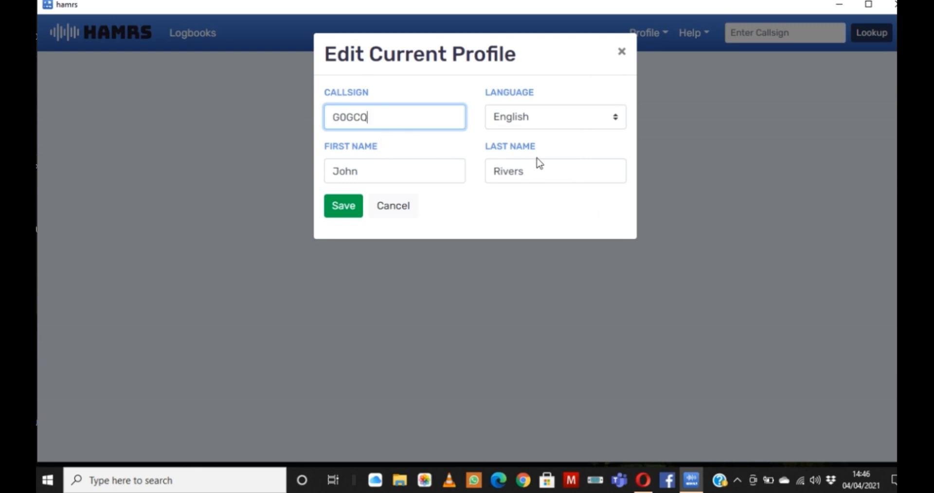
click(617, 119)
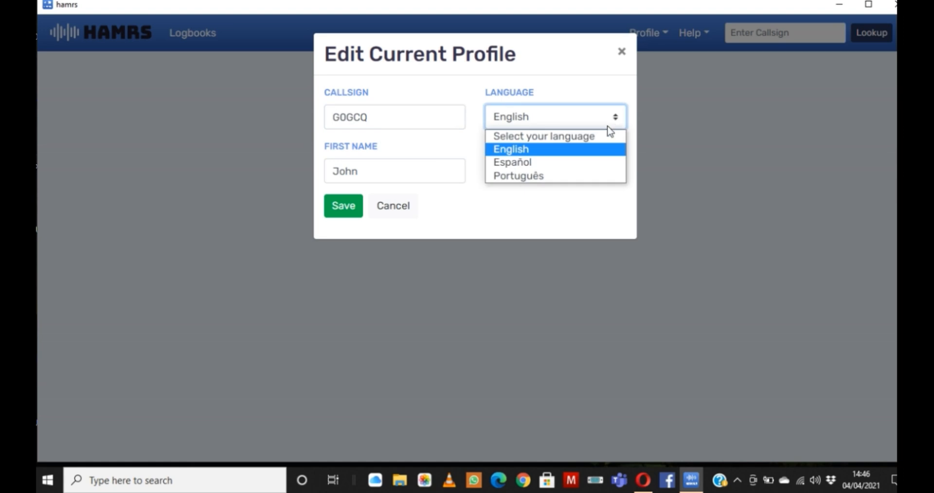
click(592, 150)
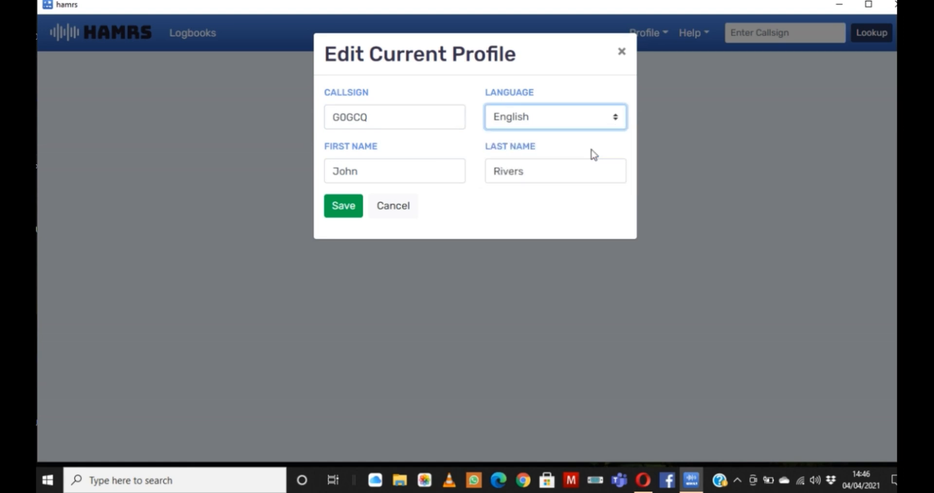
click(338, 220)
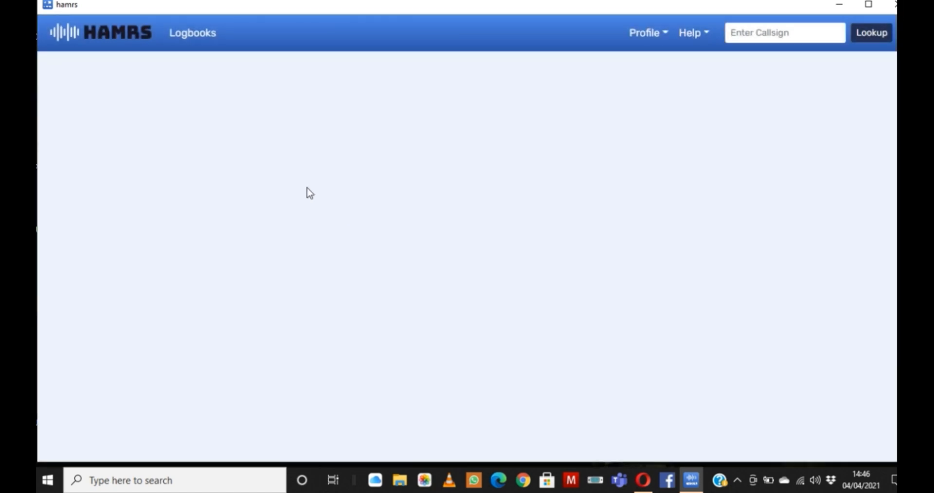
Step: Create a new logbook titled "Demo" using the Parks on the Air template
click(194, 33)
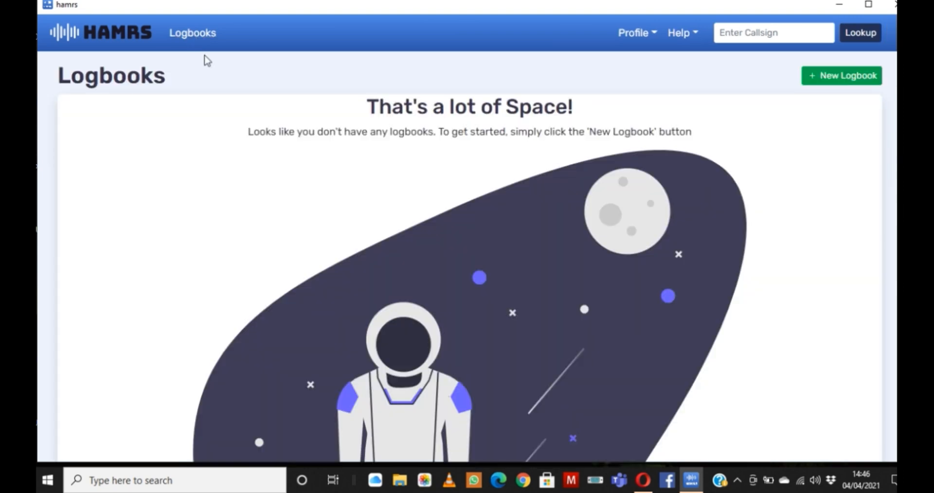
click(833, 80)
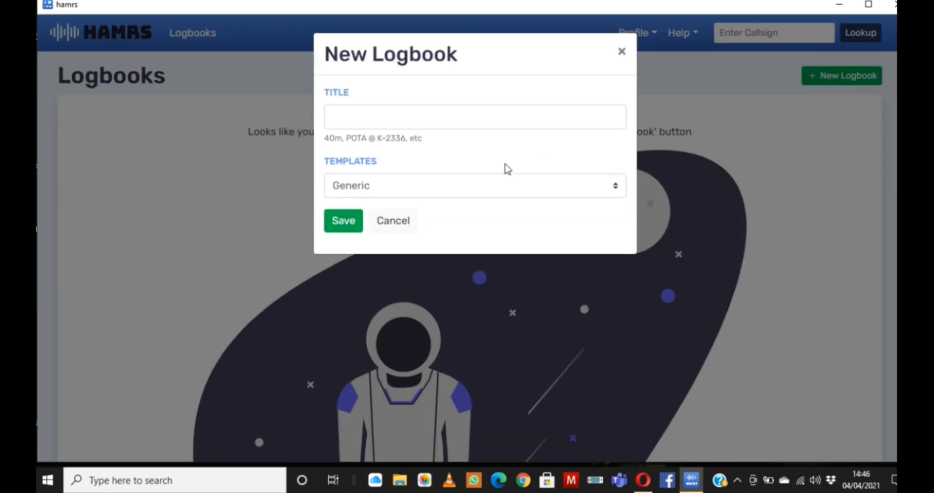
click(451, 121)
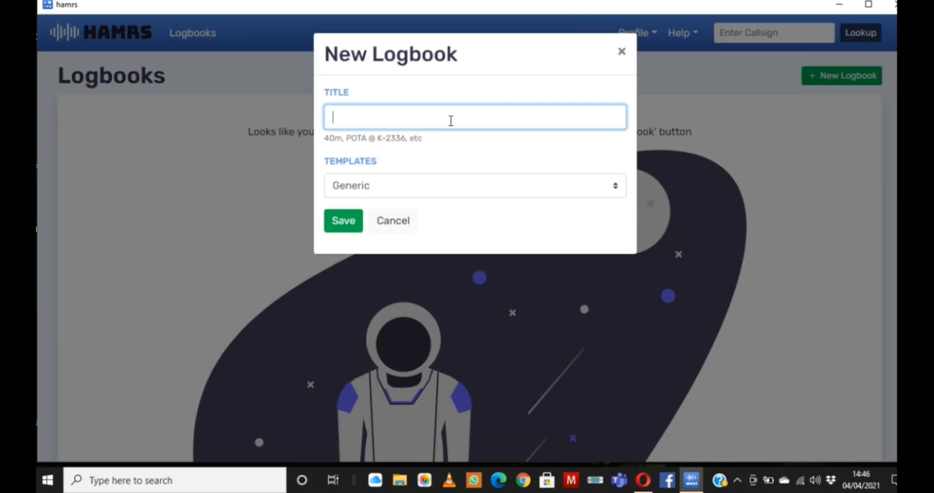
text(Demo)
click(616, 190)
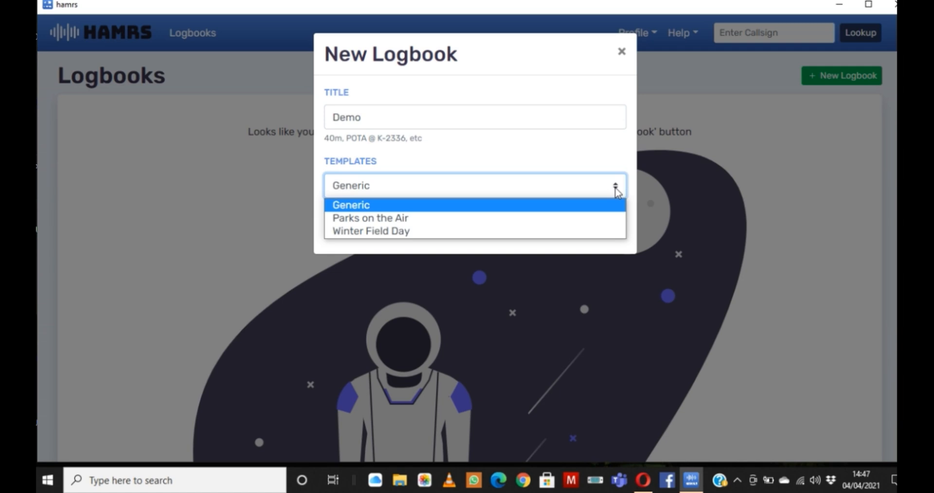
click(456, 219)
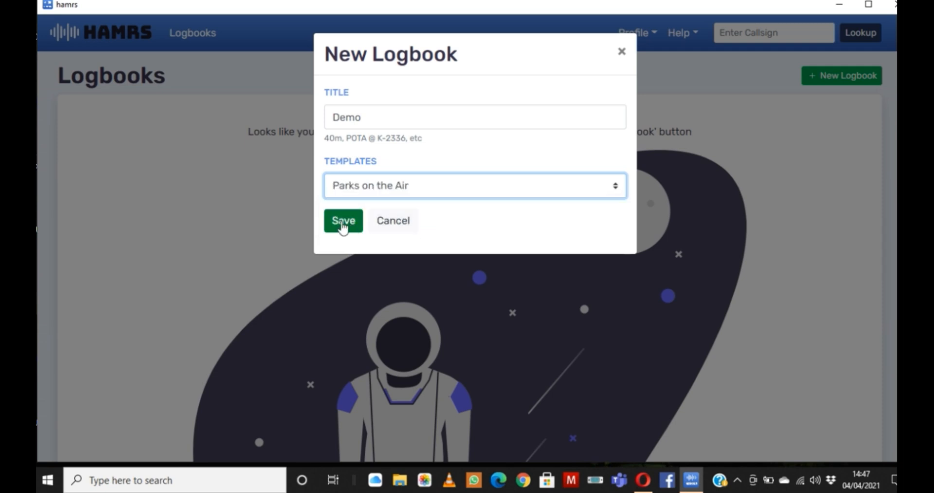
click(343, 227)
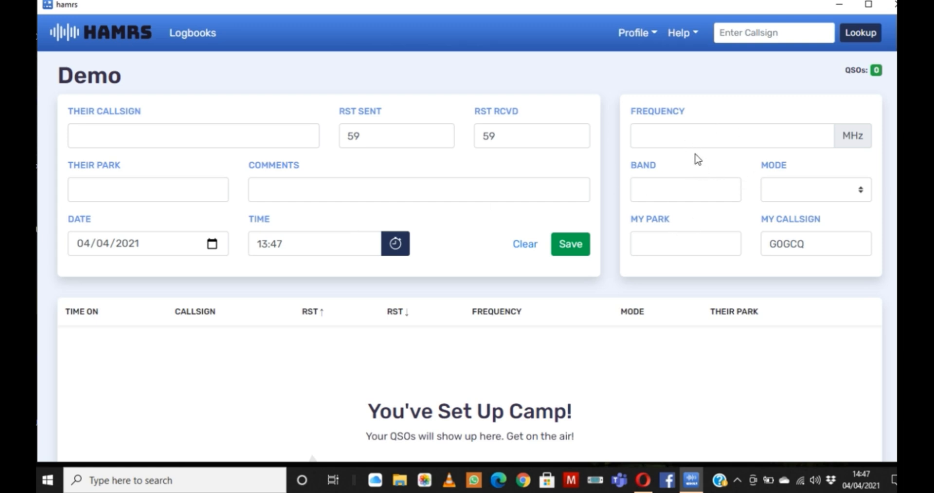
Step: Set the operating frequency in the Demo logbook to 7.150 MHz
click(689, 138)
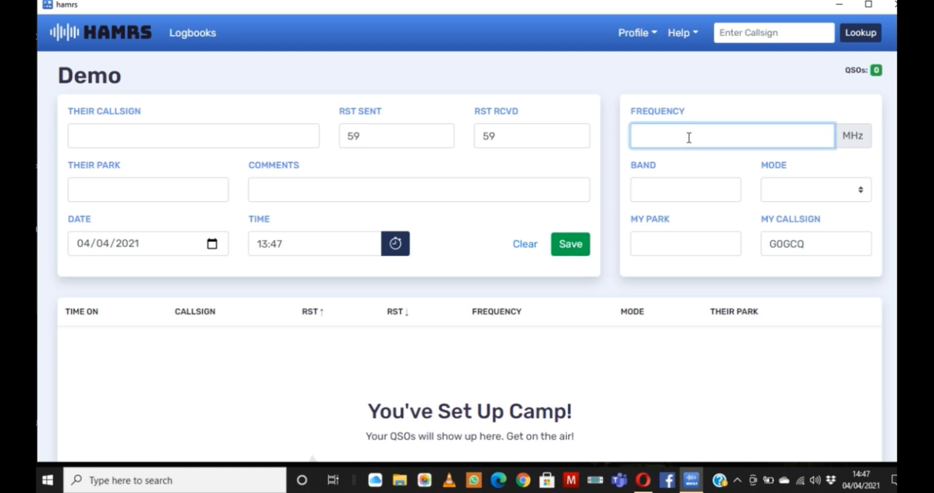
text(7.20)
text(0)
key(BackSpace)
key(BackSpace)
key(BackSpace)
key(BackSpace)
text(.150)
Step: Set the mode to SSB and enter A-1234 as your own park
click(860, 190)
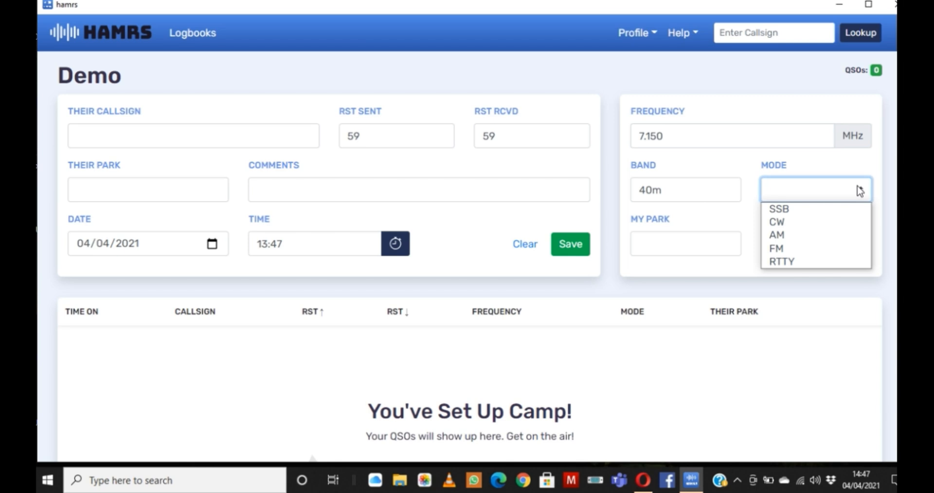
click(798, 210)
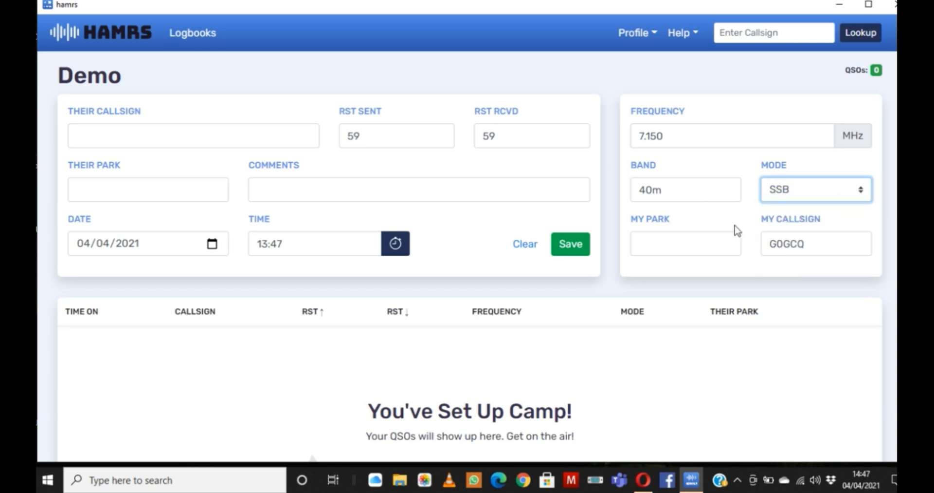
click(714, 242)
text(A)
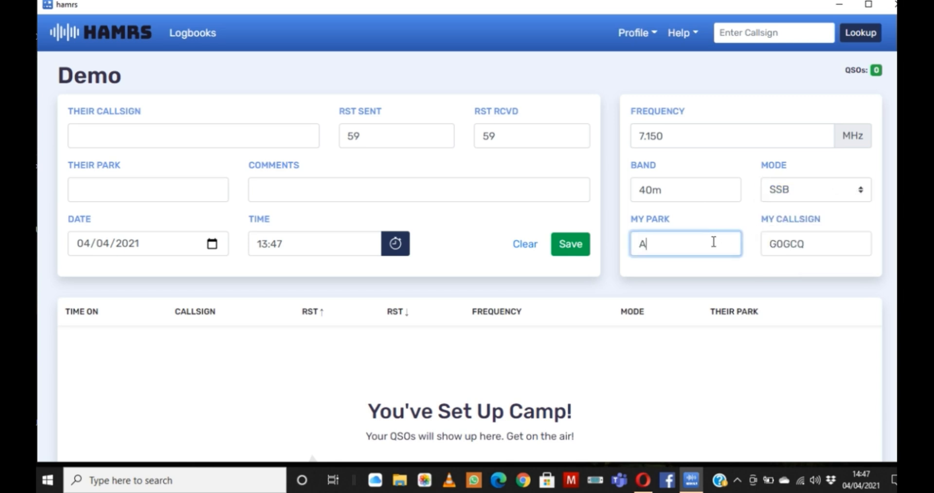
text(-1234)
Step: Enter the contacted station's callsign and set their park to A-2341
click(225, 136)
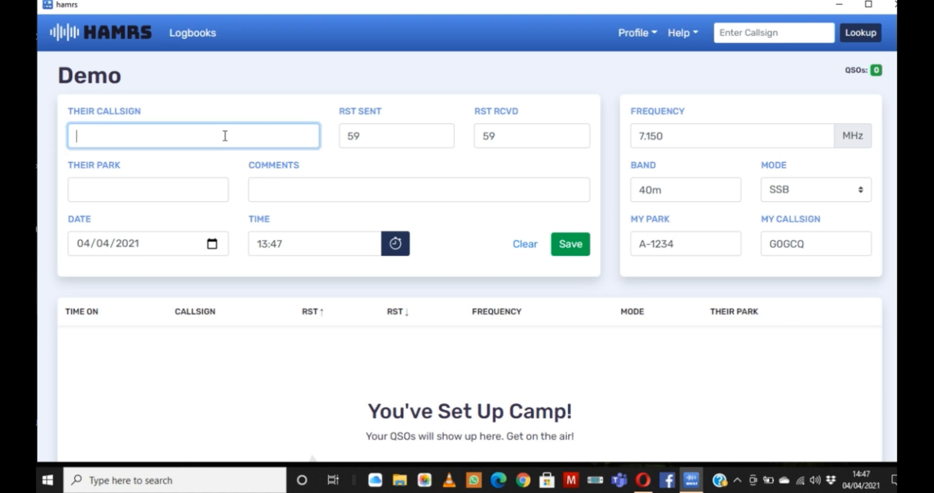
text(G0PHO)
click(175, 194)
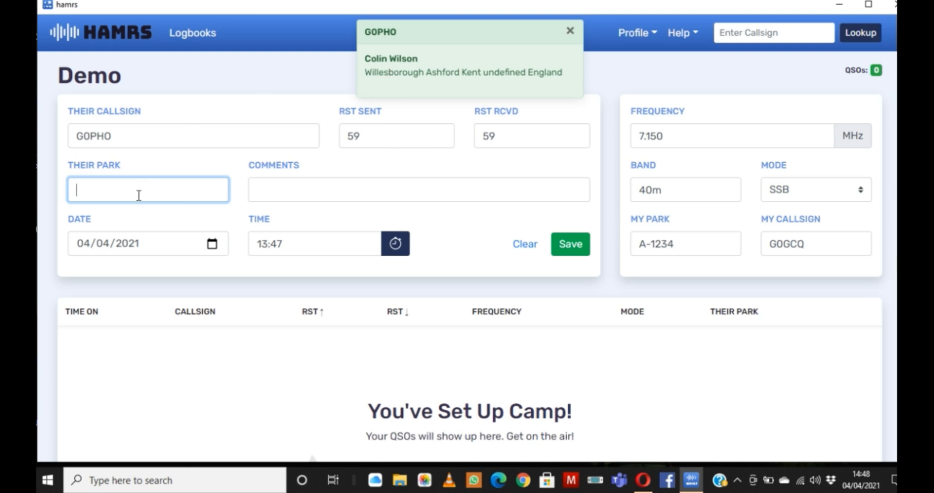
text(A-2341)
Step: Add the contact's first name as a comment, then save the QSO with the time refreshed to the current time
click(296, 192)
text(Colin)
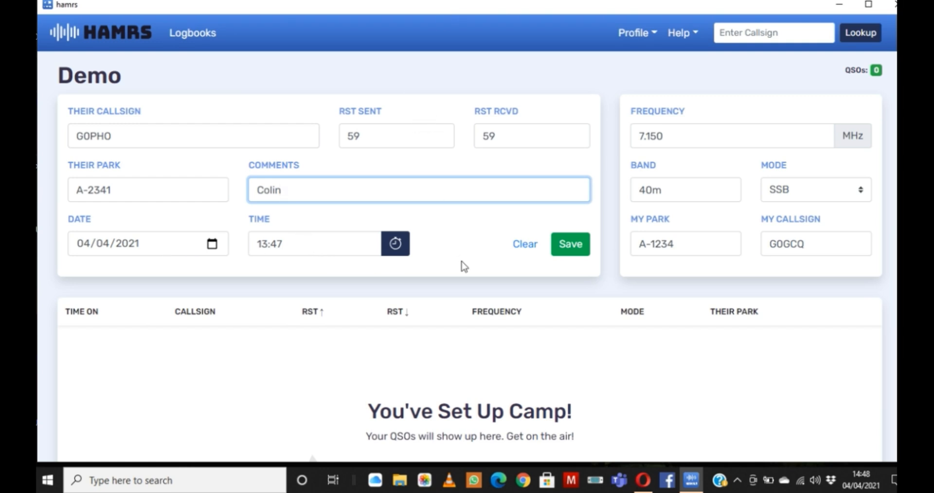
click(396, 248)
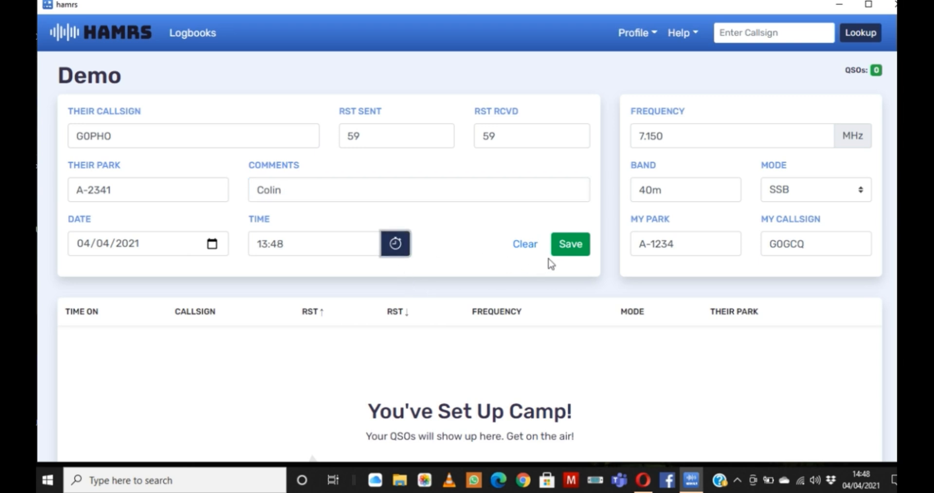
click(569, 254)
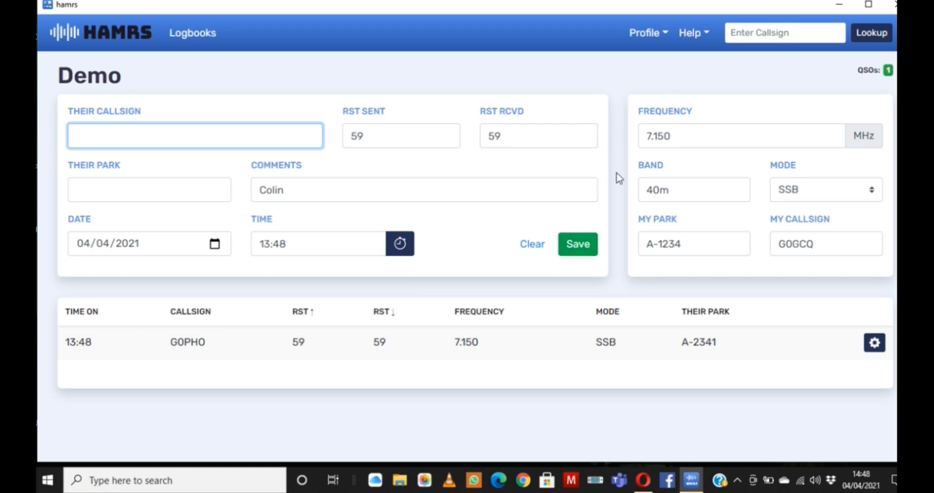
Step: Change the frequency to 14.150 MHz and enter the same station's callsign for a second QSO
click(651, 137)
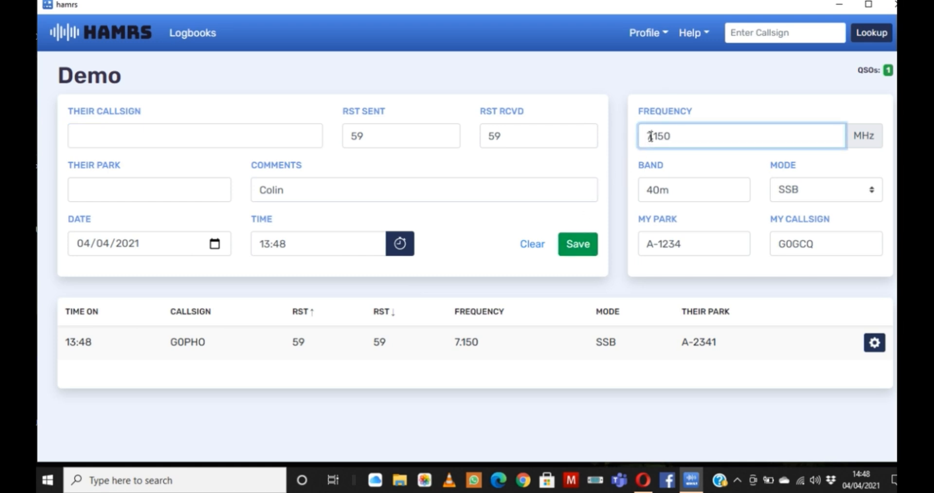
key(BackSpace)
text(14)
click(180, 139)
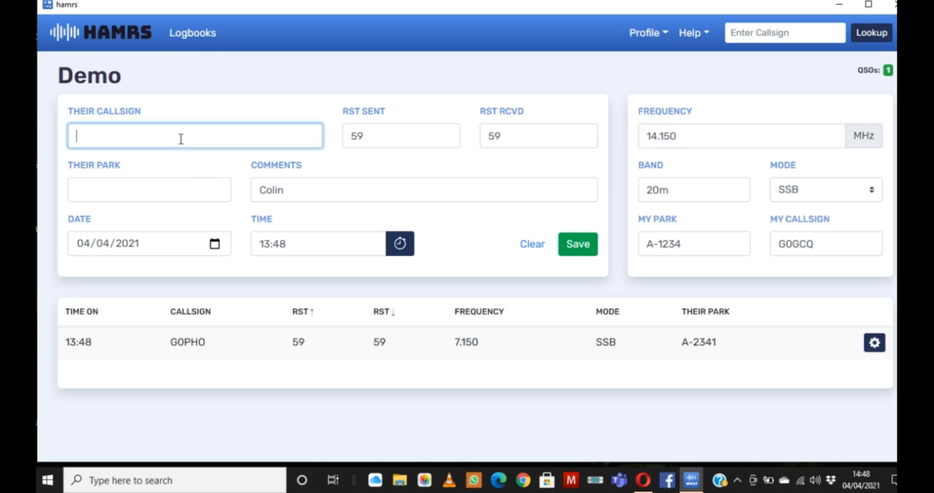
text(G0PHO)
Step: Set both the sent and received RST reports of the second QSO to 57
click(365, 136)
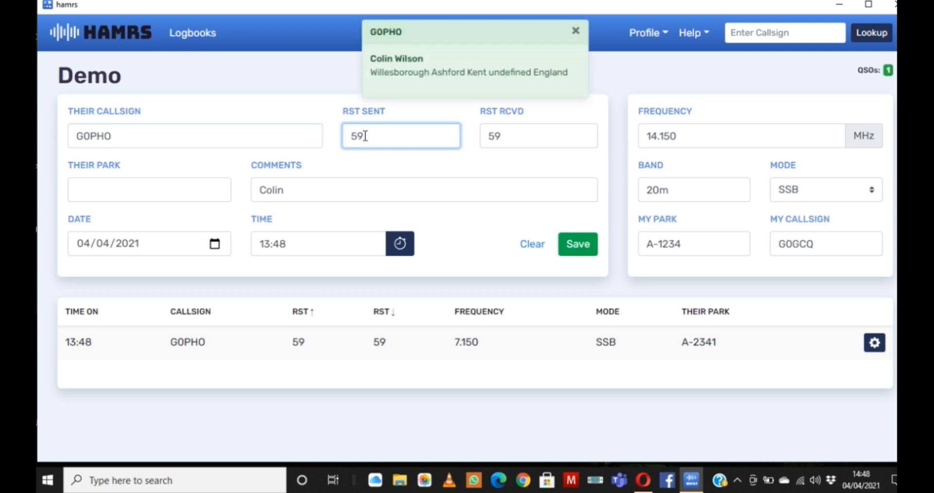
key(BackSpace)
text(7)
click(509, 137)
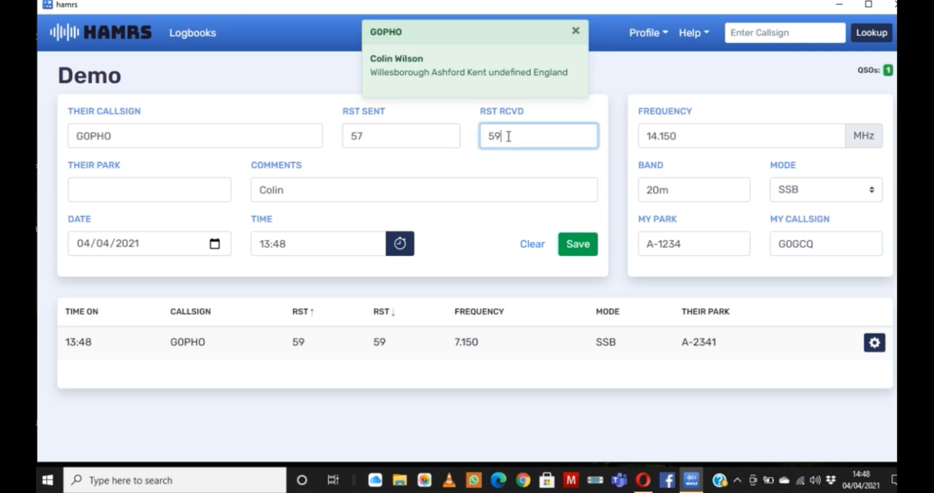
key(BackSpace)
text(7)
Step: Set their park to A-2341 and save the second QSO with the time refreshed to the current time
click(121, 188)
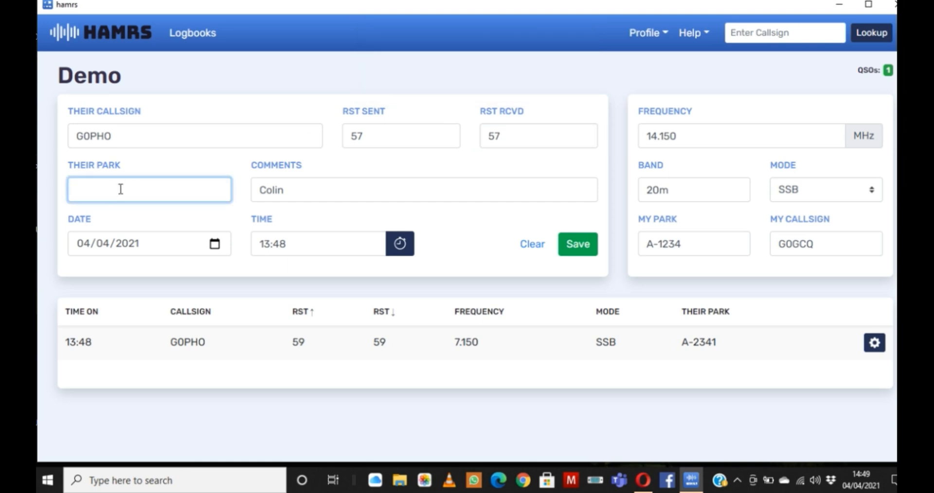
text(A-2341)
click(402, 249)
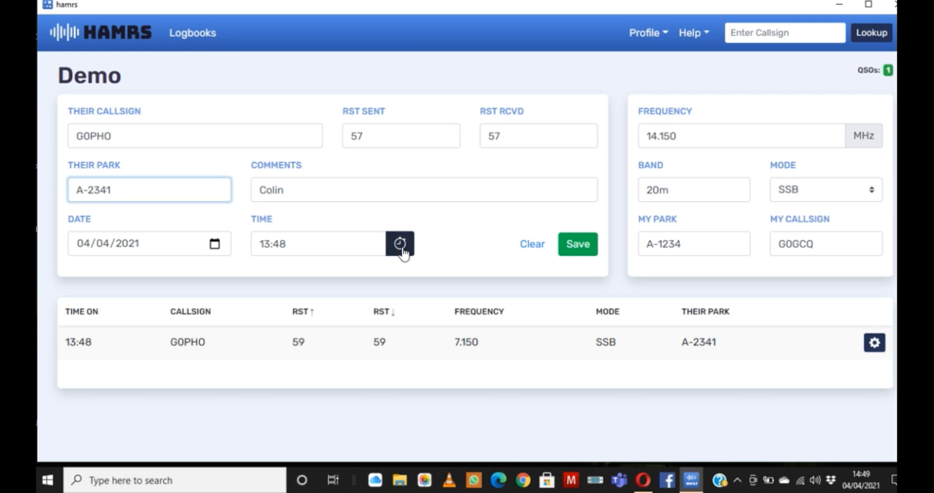
click(570, 247)
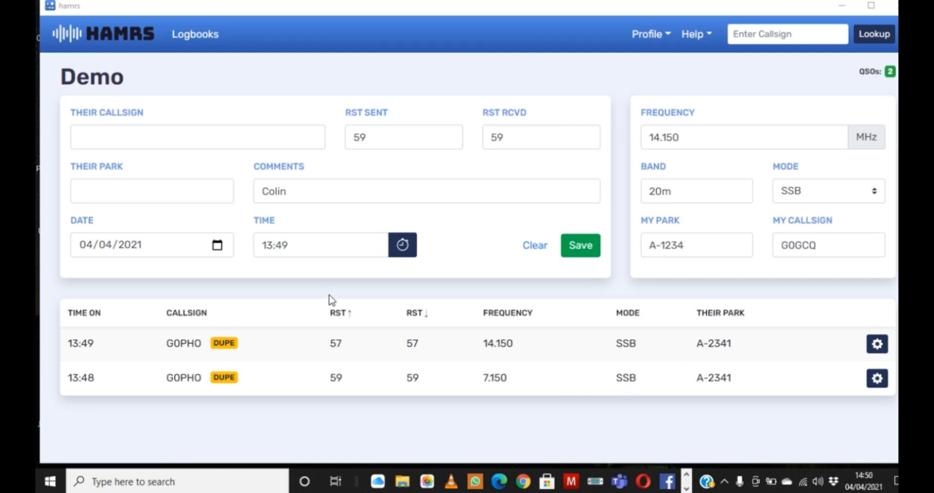
Step: Enter another station's callsign for a third QSO and replace the comment with that operator's first name
click(233, 138)
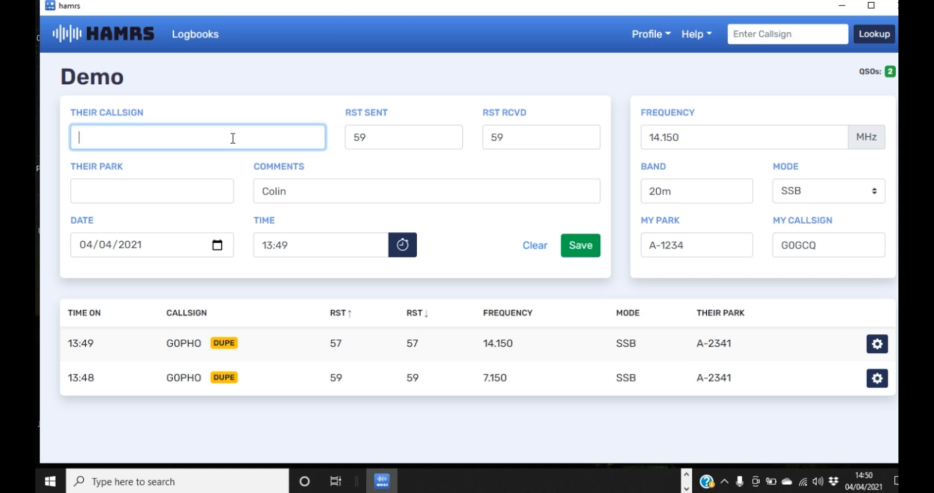
text(M0IKX)
click(298, 193)
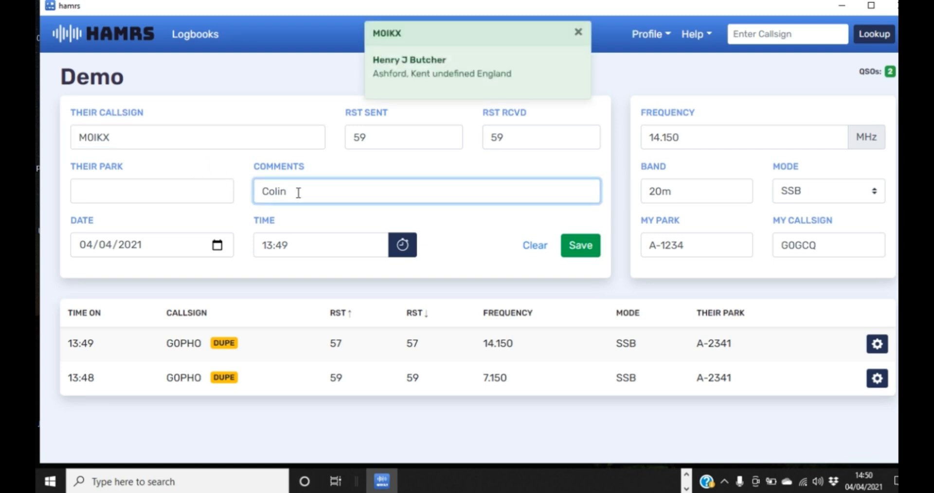
key(BackSpace)
key(BackSpace)
key(BackSpace)
key(BackSpace)
key(BackSpace)
text(Henry)
Step: Set their park to A-2342 and save the third QSO with the time refreshed to the current time
click(142, 191)
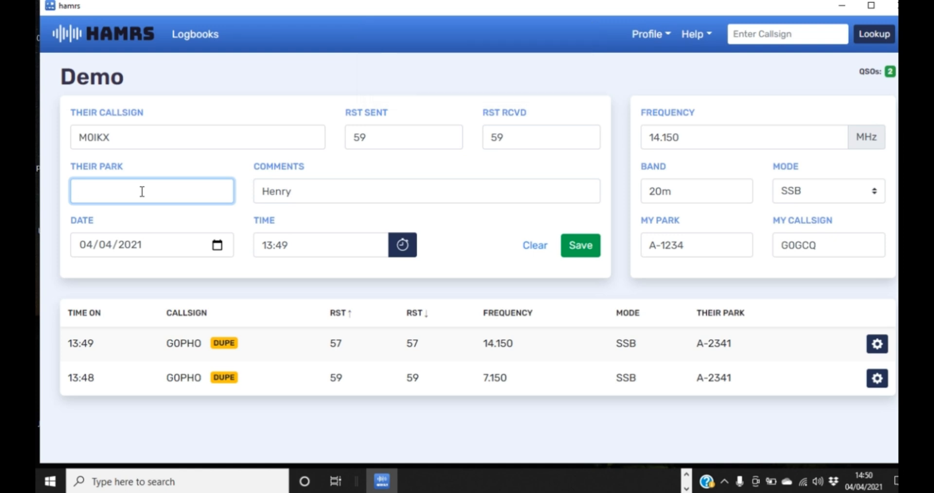
text(A-2342)
click(404, 248)
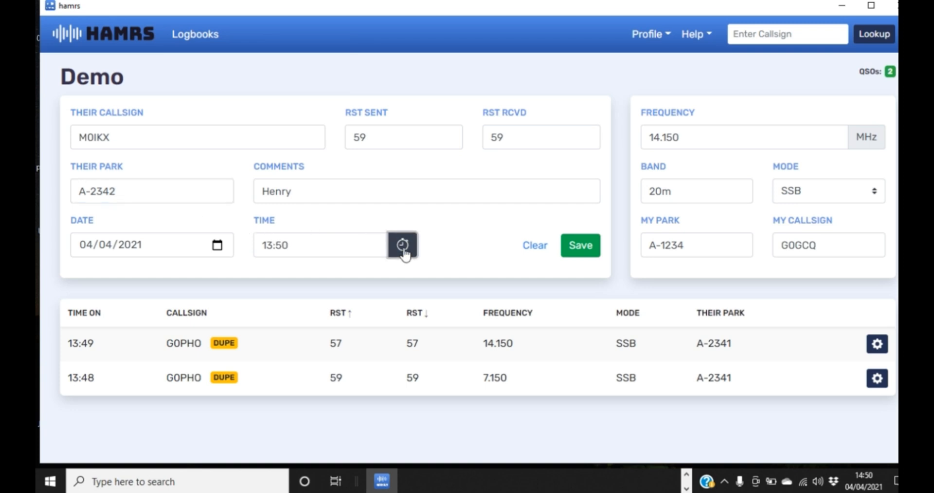
click(586, 249)
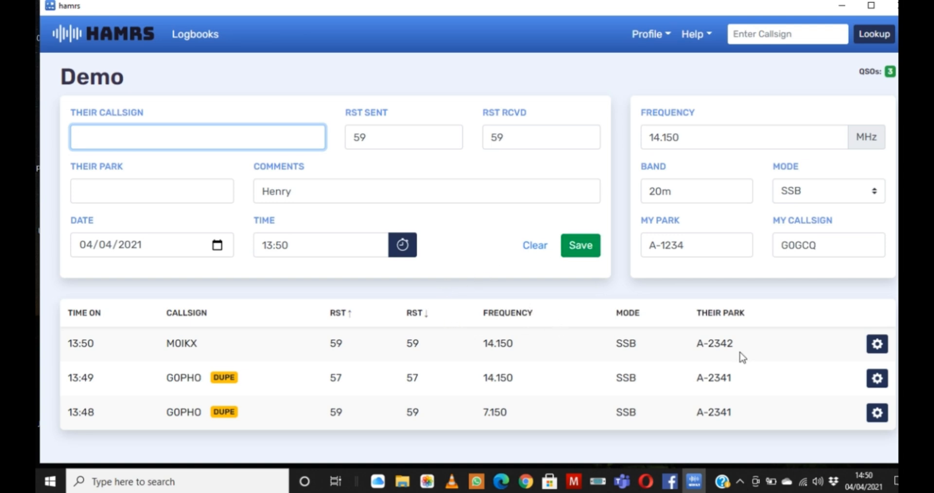
click(877, 346)
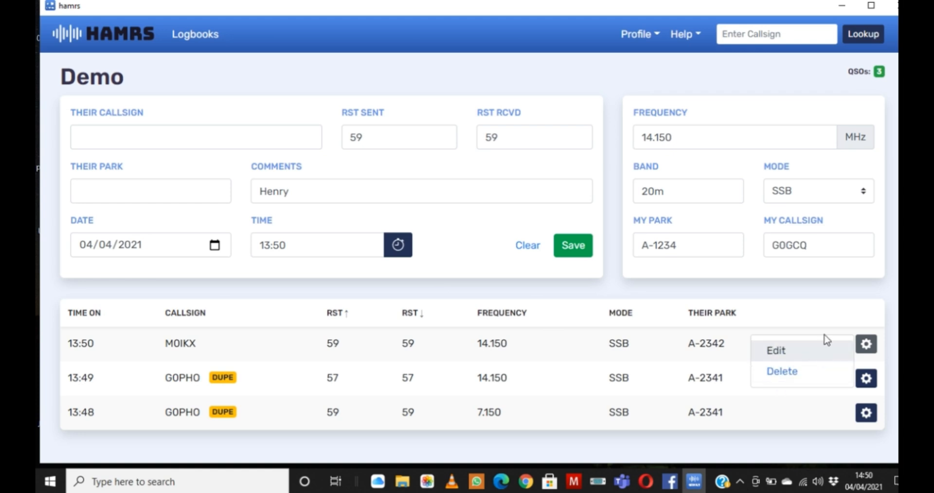
click(821, 312)
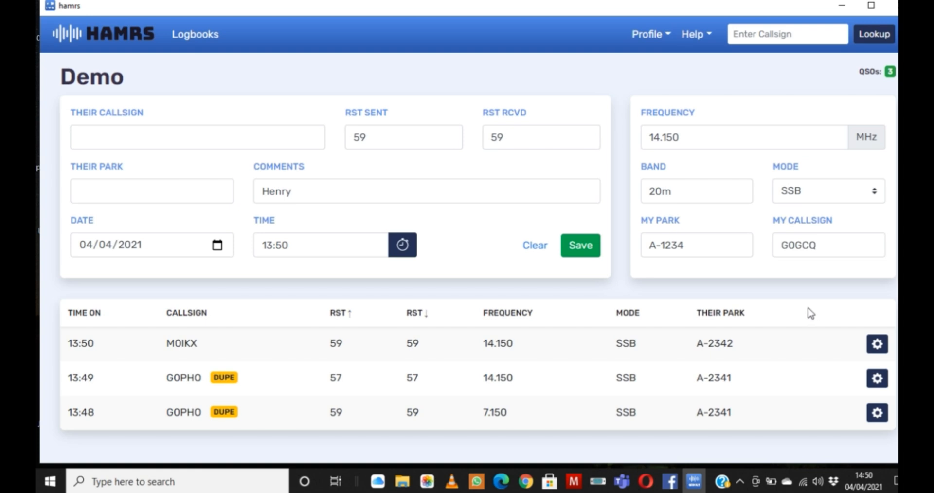
click(667, 35)
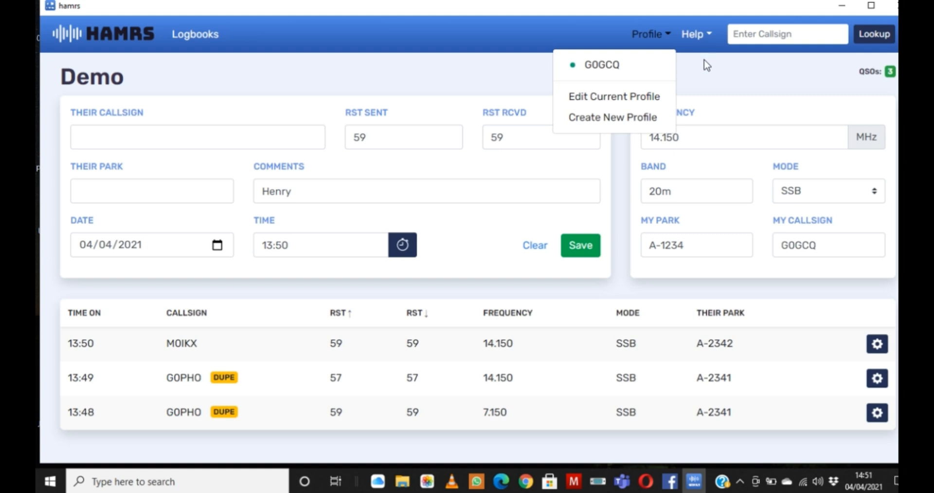
click(706, 39)
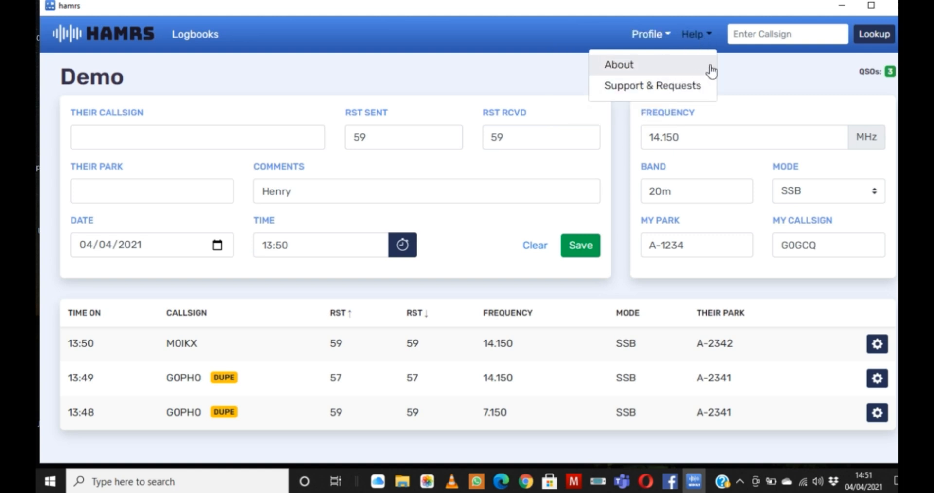
Step: Look up another station's callsign to view its operator details and map location, and close the result
click(779, 34)
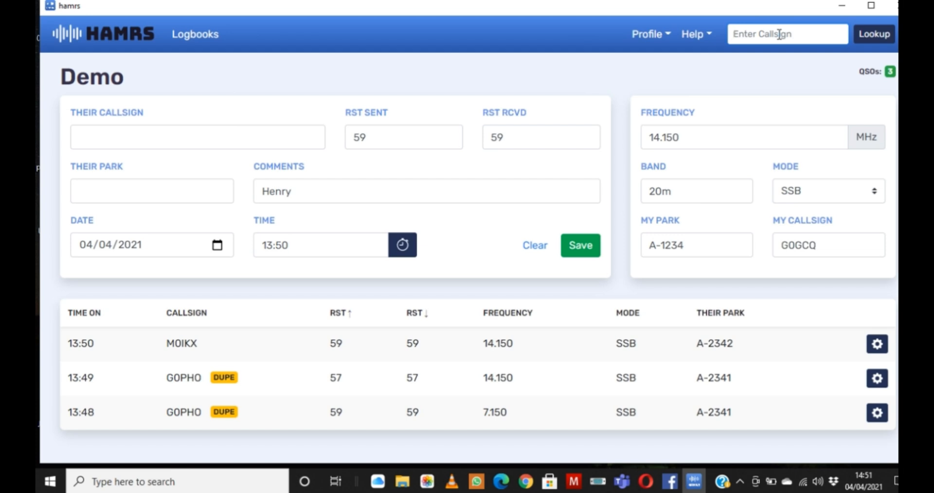
text(G4HWC)
click(880, 35)
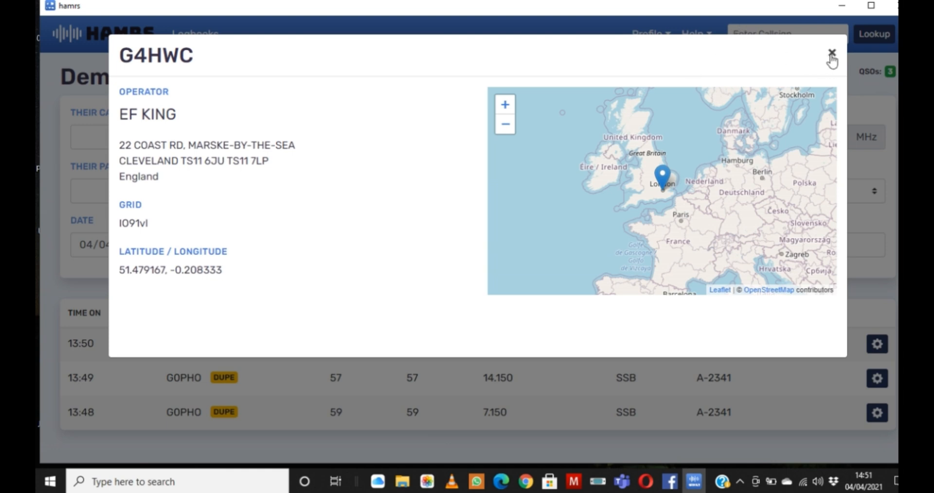
click(832, 54)
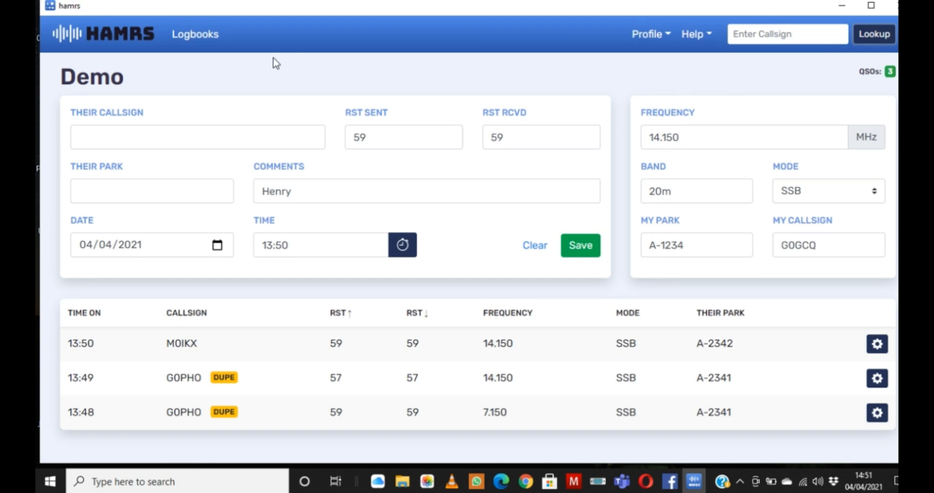
Step: Show the available actions for the Demo logbook in the logbook list, and reopen that logbook
click(204, 42)
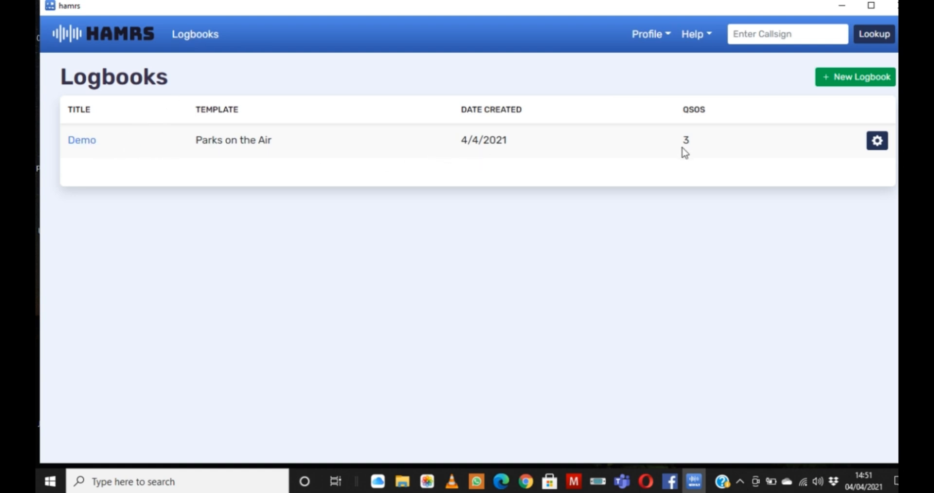
click(878, 142)
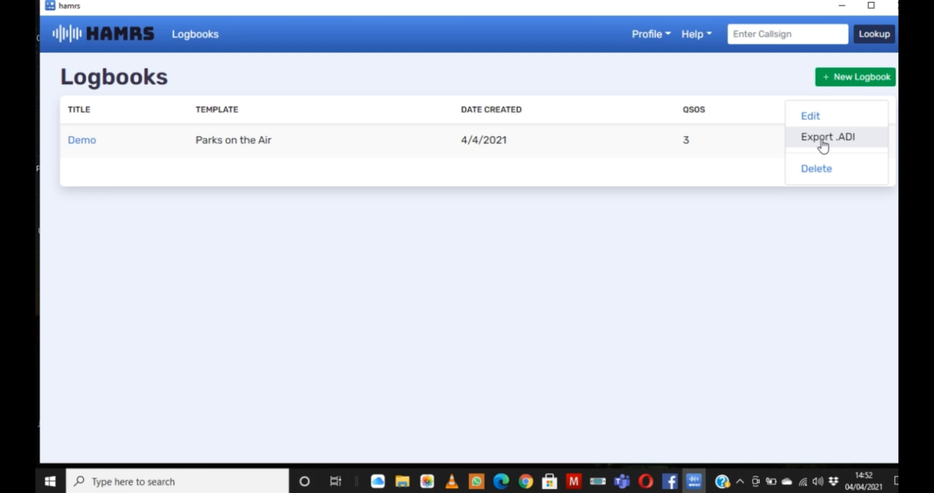
click(90, 144)
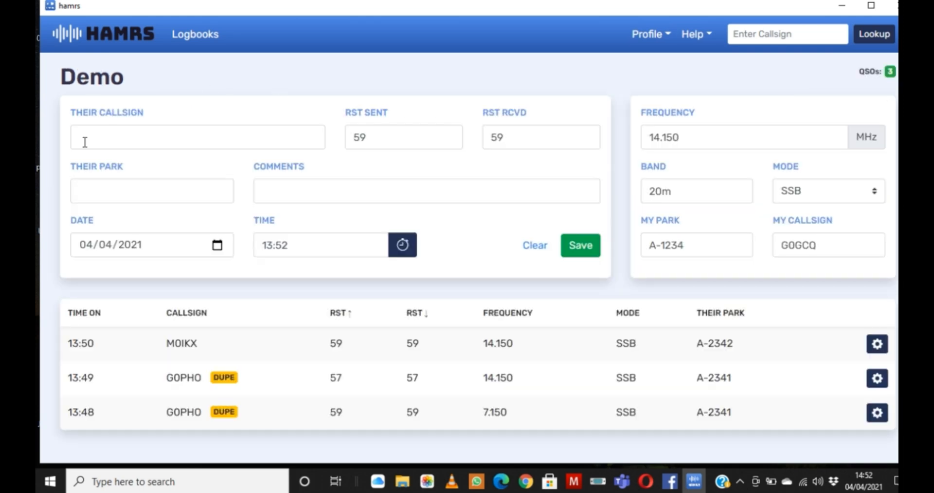